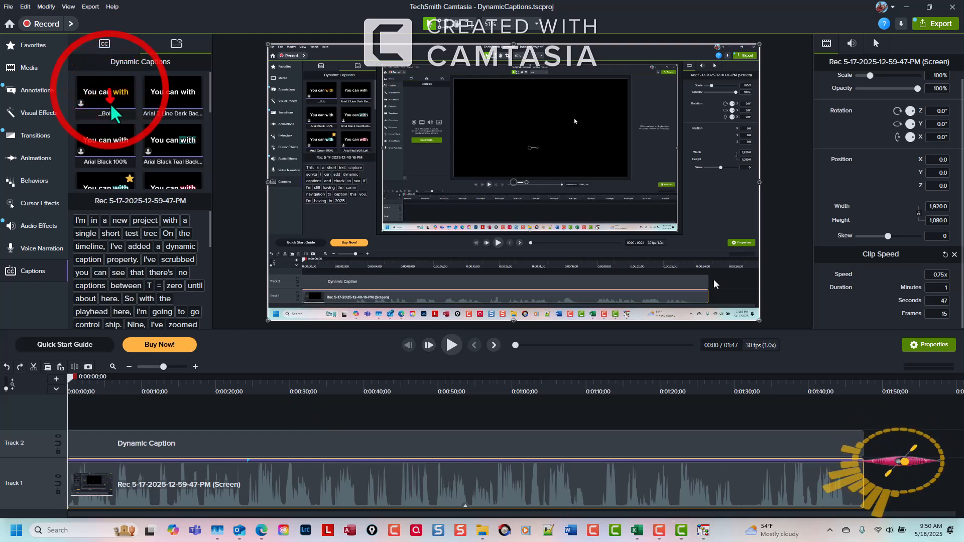
Zoom the timeline in to the maximum and show the transcript words along the recording on Track 1
drag(128, 318, 111, 439)
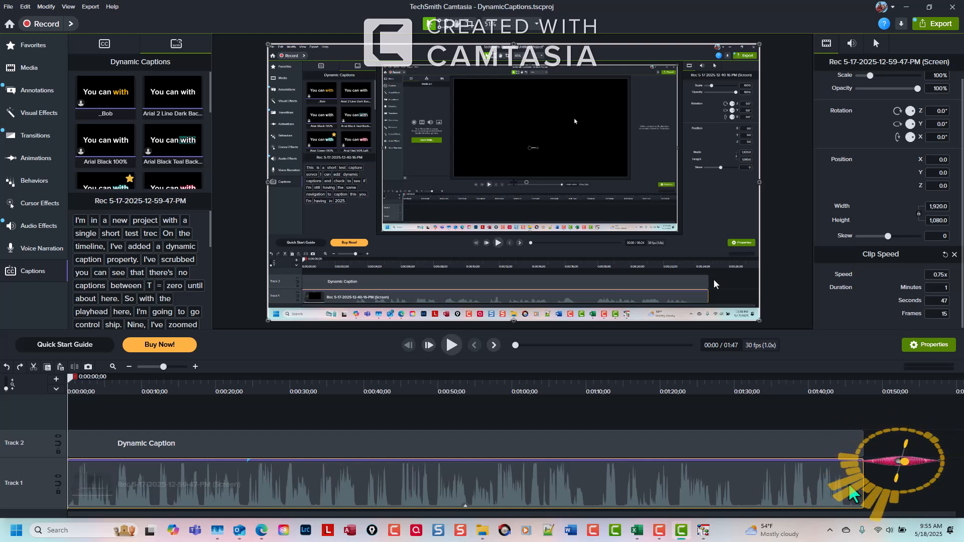
scroll(850, 486, up, 8)
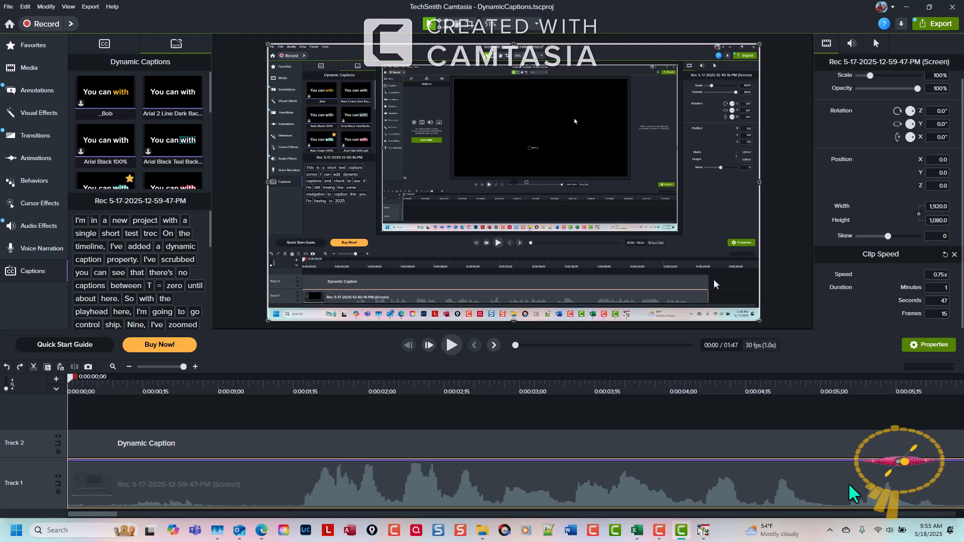
click(135, 460)
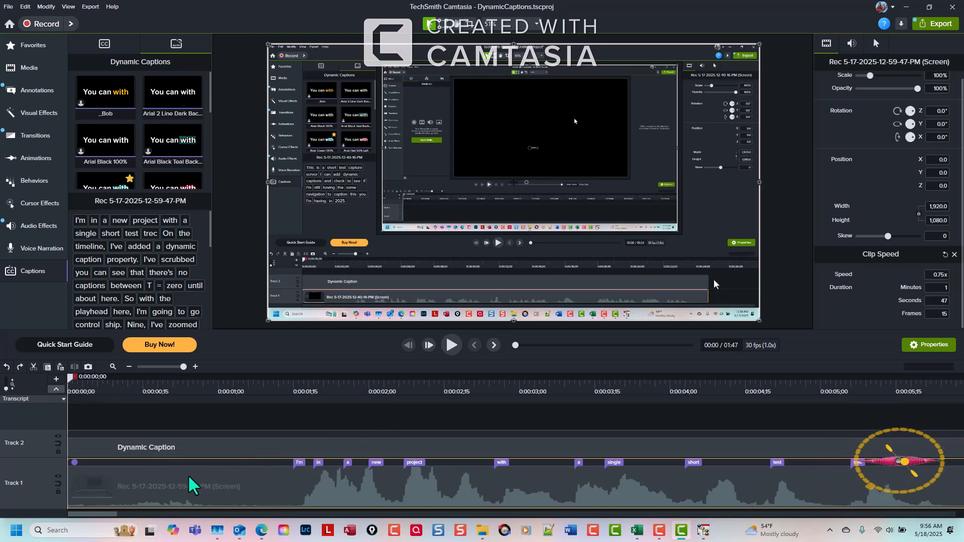
Play the opening dynamic captions, pause, and select the word "I'm" on the timeline and in the caption transcript
click(451, 345)
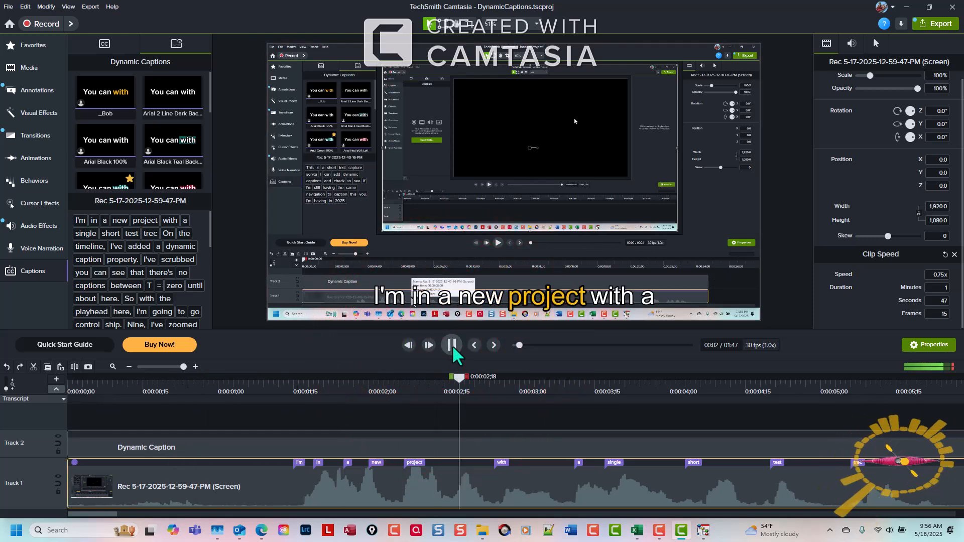
click(452, 345)
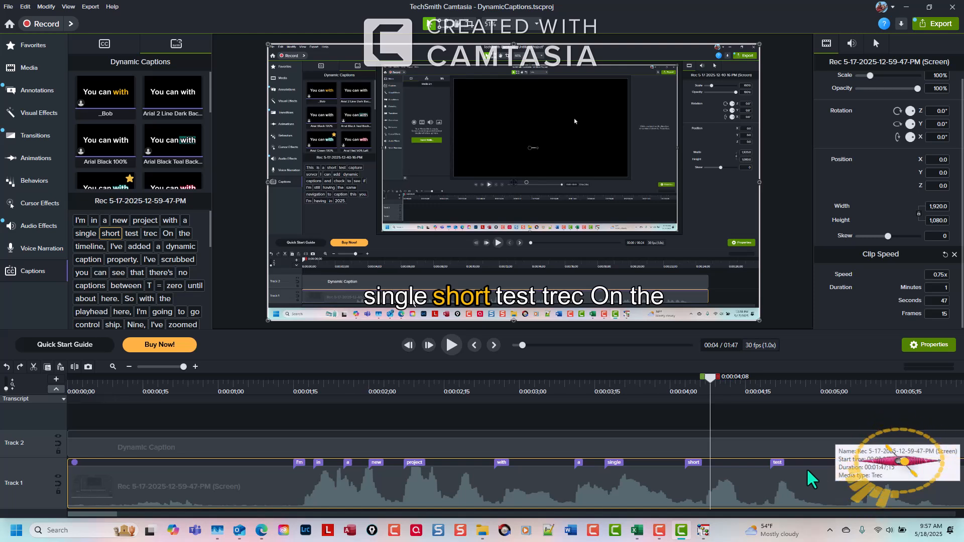
click(300, 463)
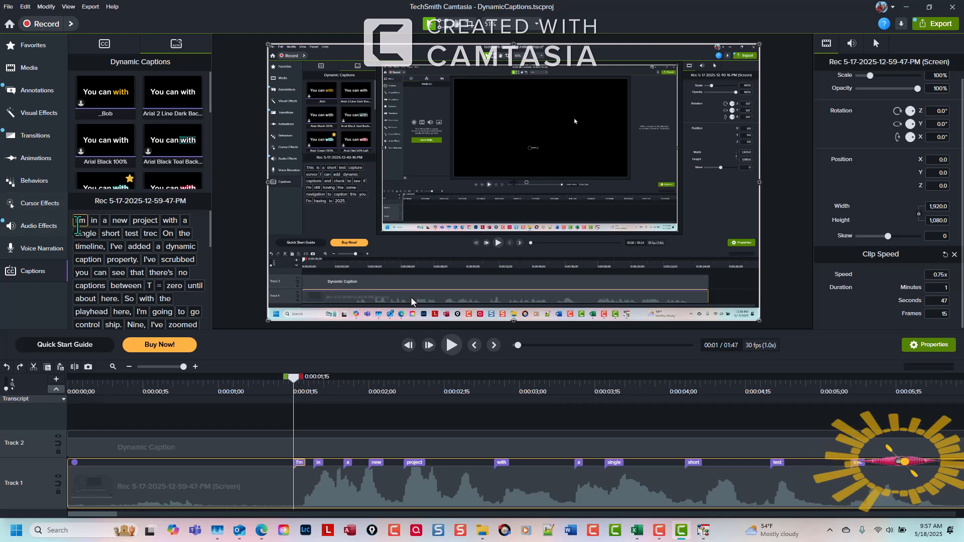
click(80, 221)
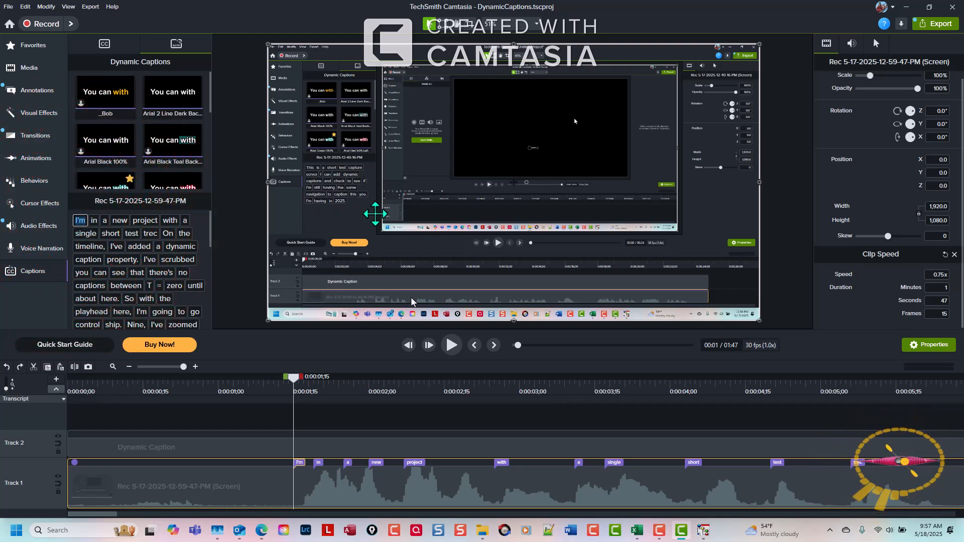
Advance the playhead frame by frame from the word "I'm" to the word "project", checking the caption highlighting
key(period)
key(period)
key(period)
key(period)
key(period)
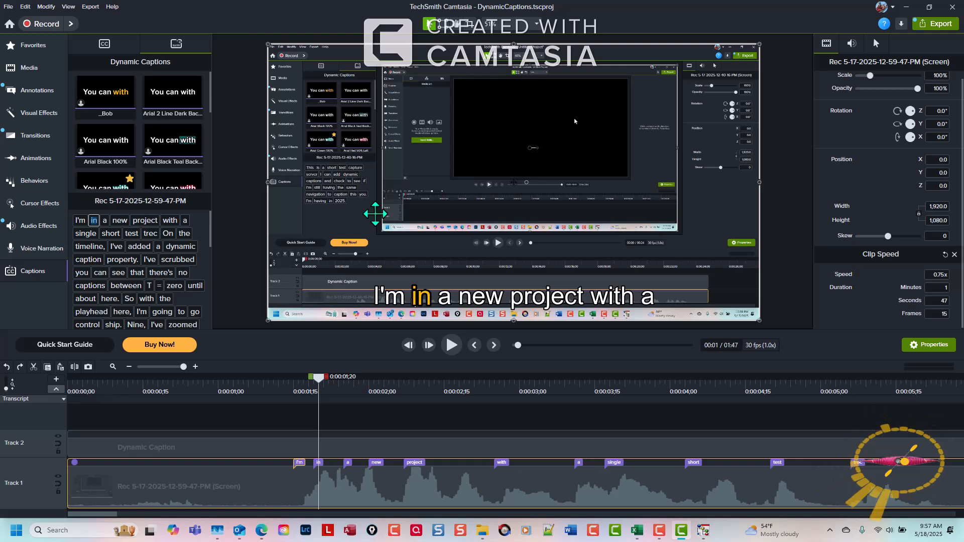
key(period)
key(period)
key(period)
key(period)
key(period)
key(period)
key(period)
key(period)
key(period)
key(period)
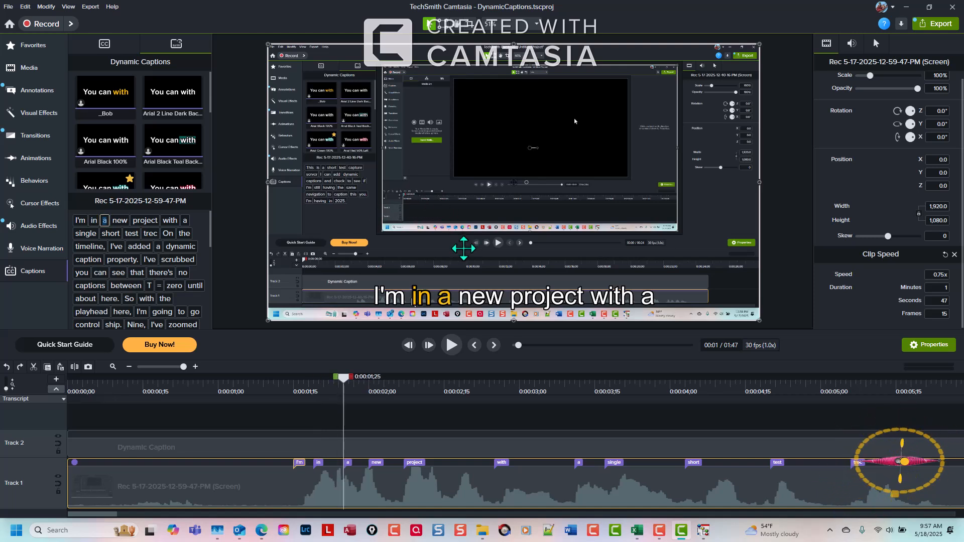
key(period)
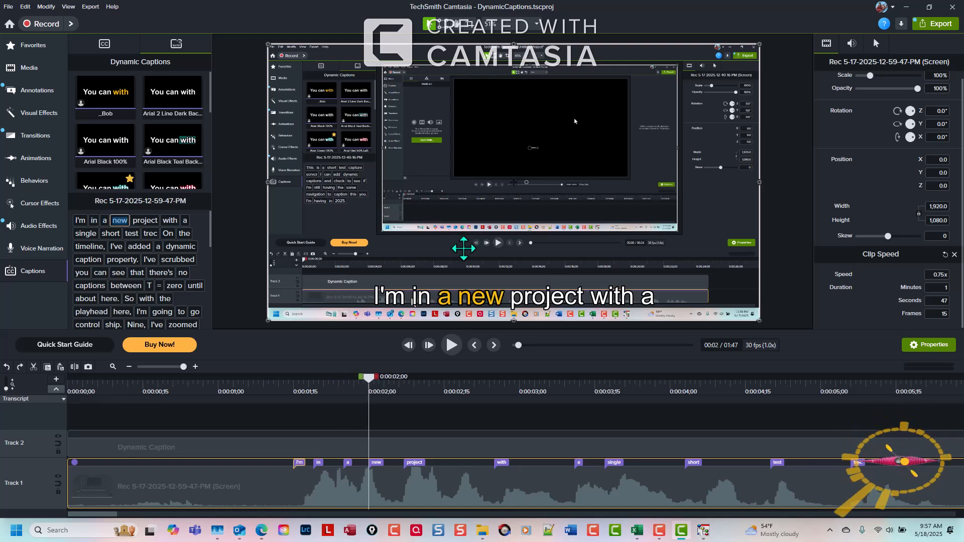
key(period)
key(period)
key(period)
key(period)
key(period)
key(period)
key(period)
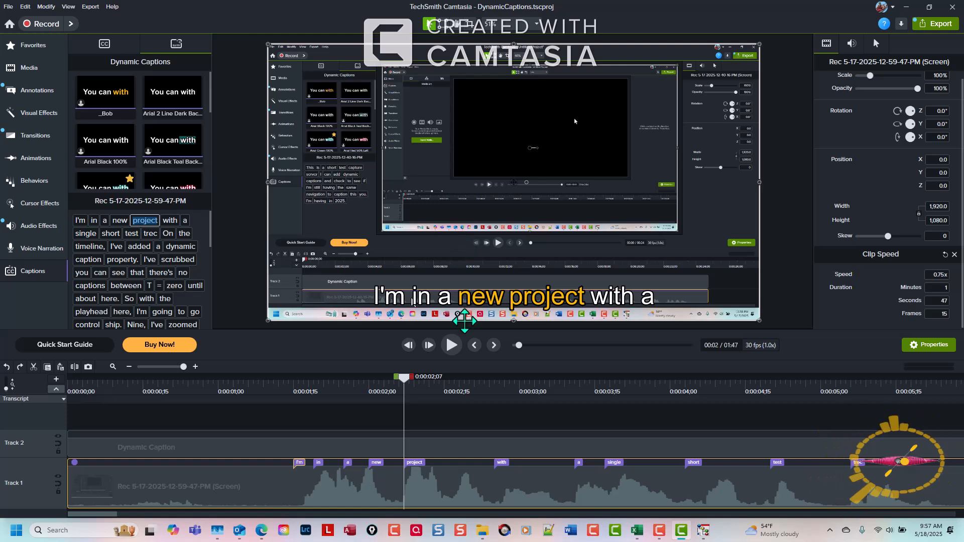
Examine the spacing of the transcript words along the timeline up to about 26 seconds, and return to the start
drag(107, 515, 153, 520)
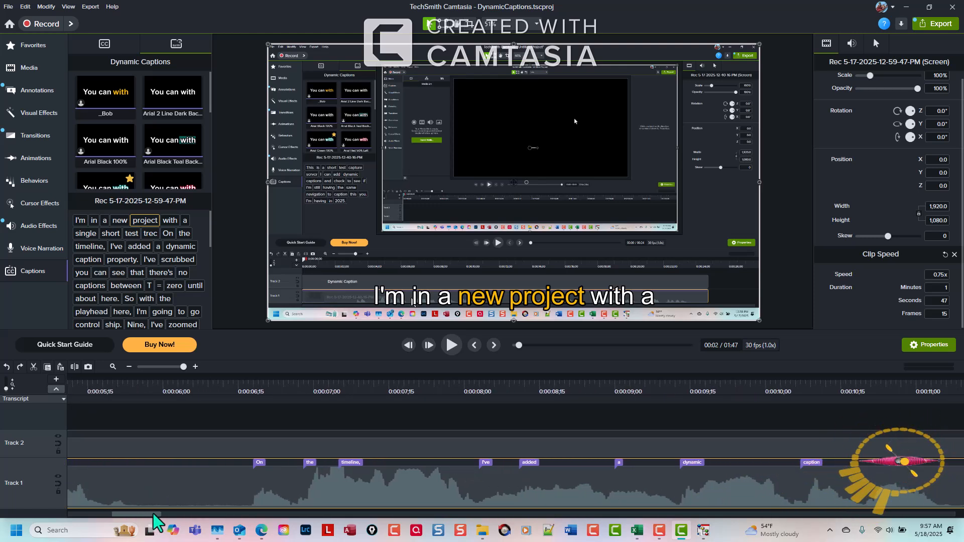
drag(153, 514, 282, 530)
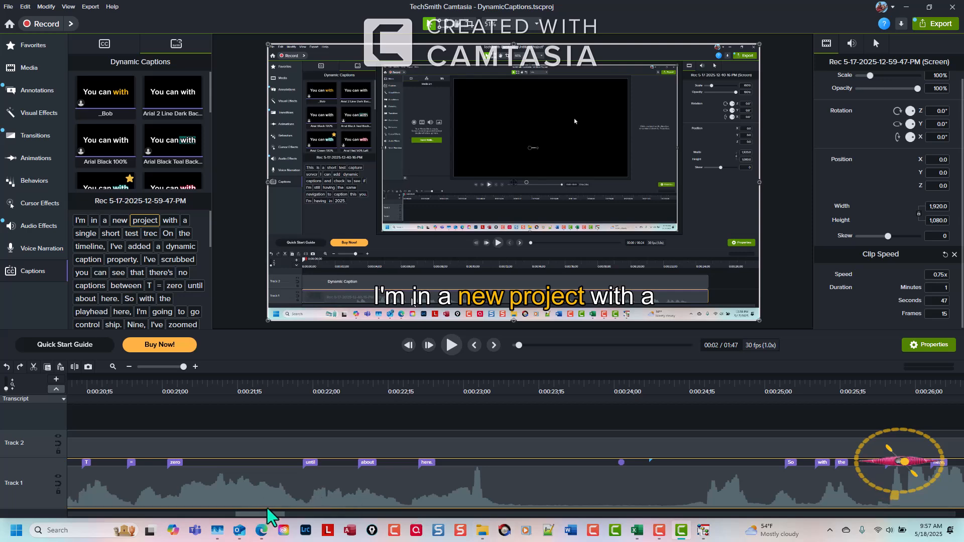
drag(269, 516, 146, 520)
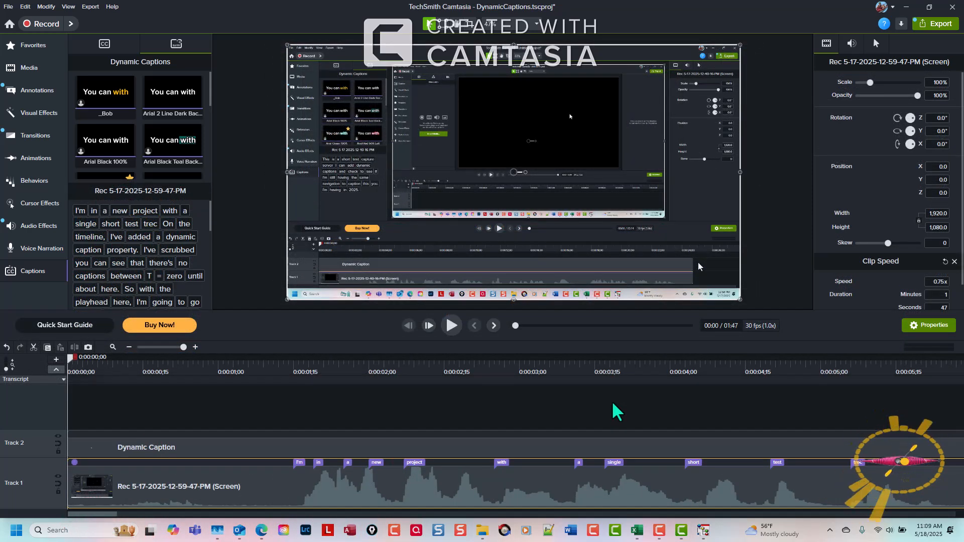
Add a blank transcript word at 0:00:00;26, before "I'm", and convert it to a gap
click(299, 464)
mouse_move(299, 464)
mouse_down()
mouse_move(248, 464)
mouse_move(311, 472)
mouse_move(301, 473)
mouse_up()
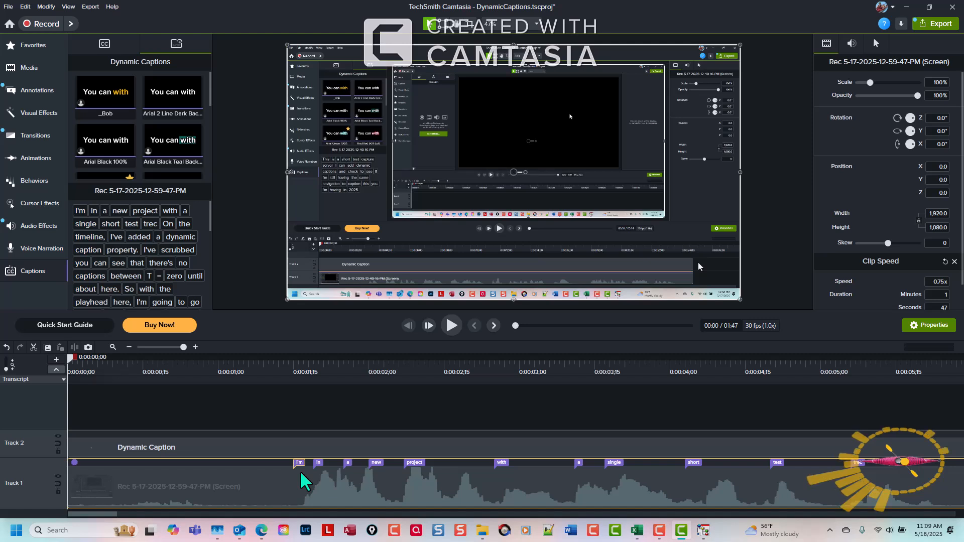
click(198, 463)
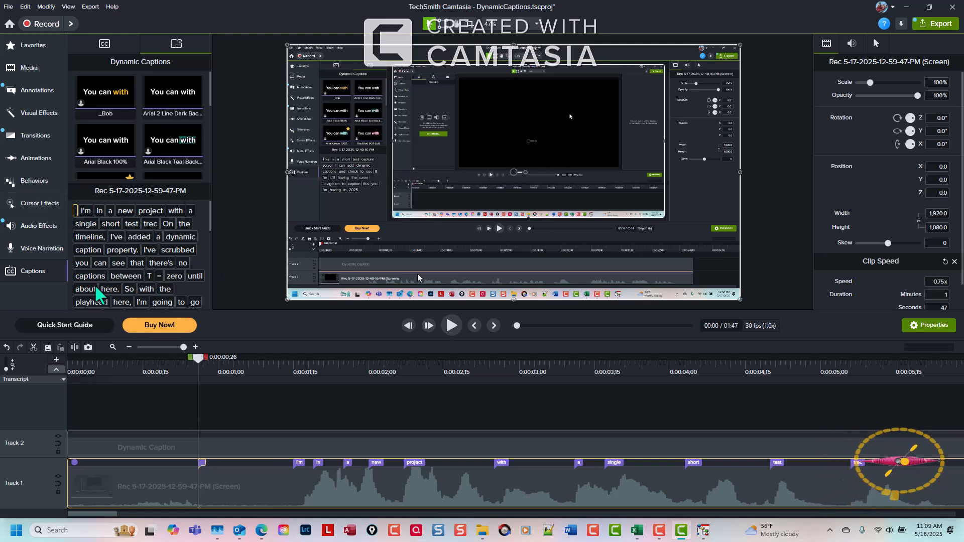
right_click(201, 466)
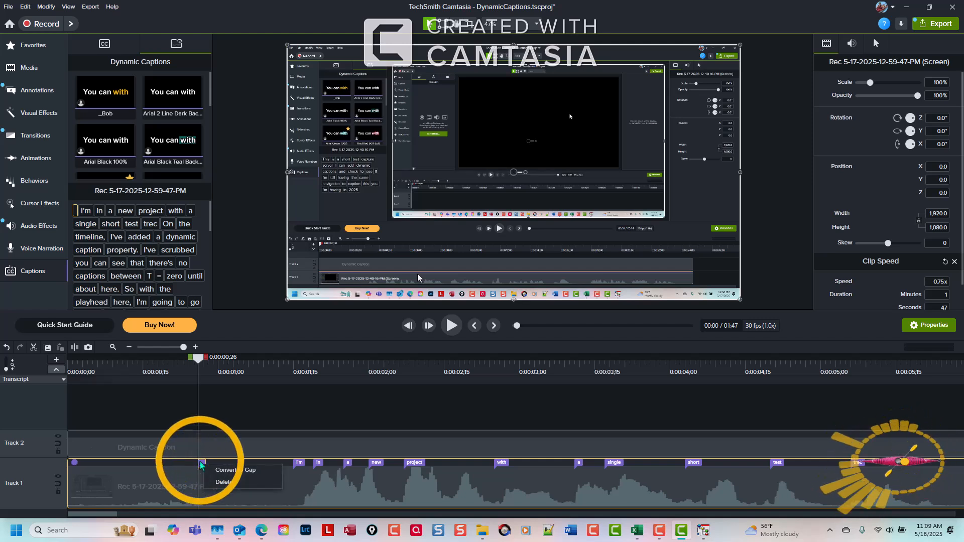
click(241, 480)
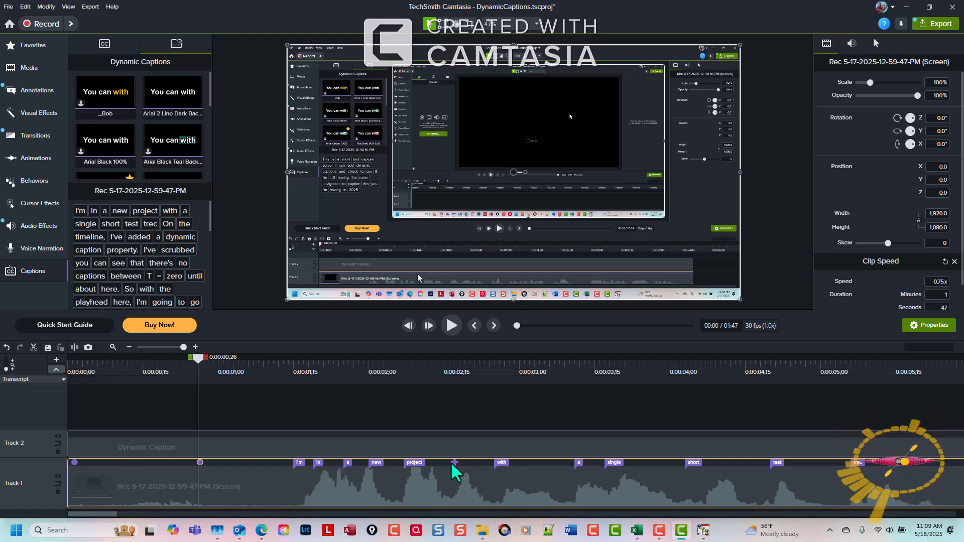
Add a blank transcript word at 0:00:02;18 between "project" and "with", convert it to a gap, and scrub back to check the captions
click(459, 462)
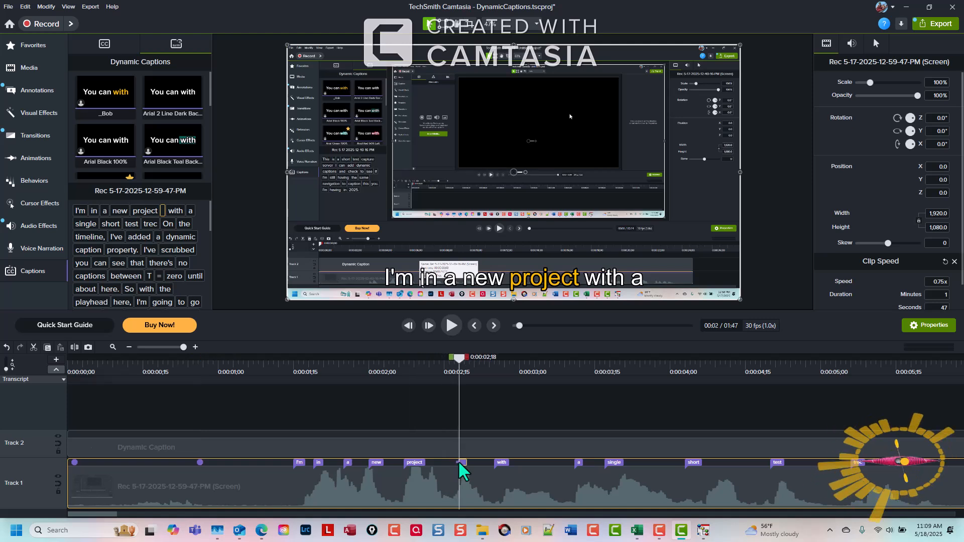
right_click(462, 464)
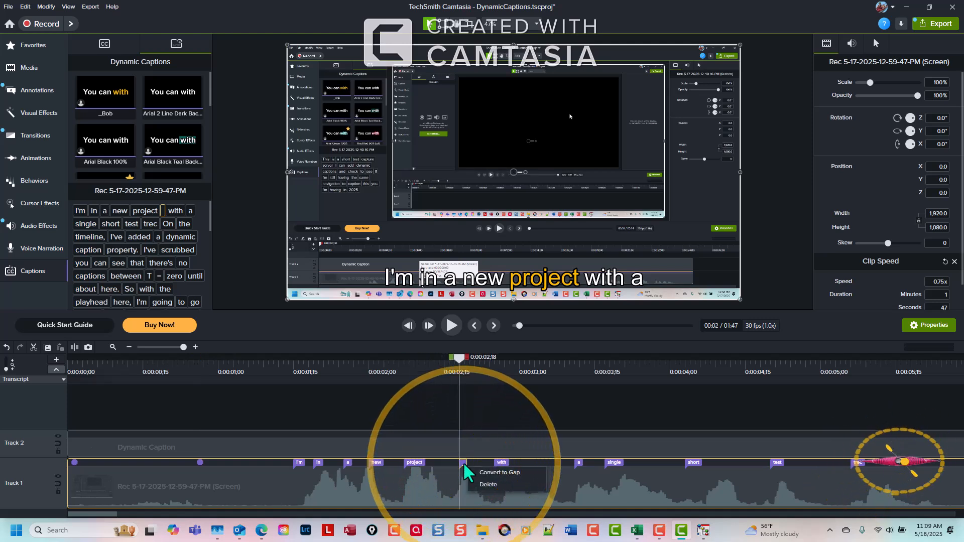
click(478, 472)
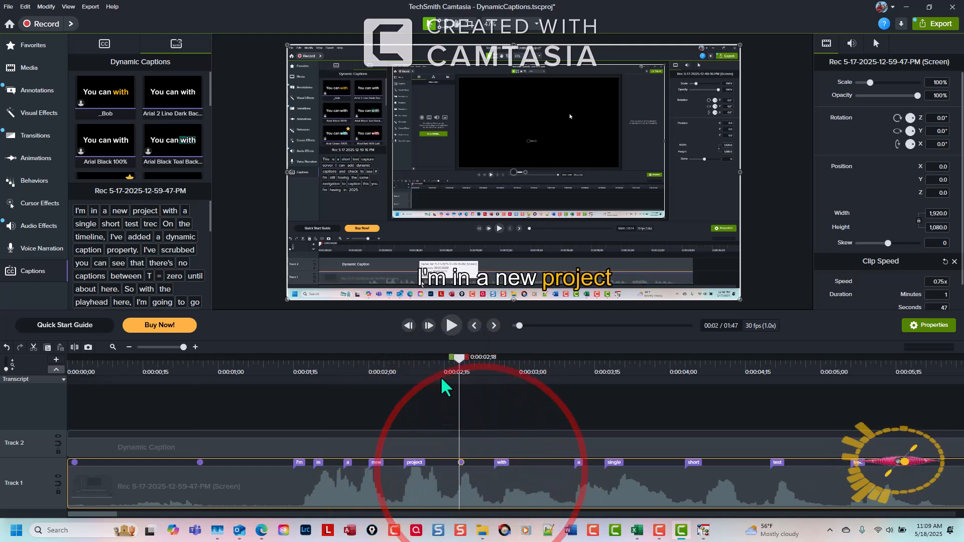
drag(460, 360, 240, 418)
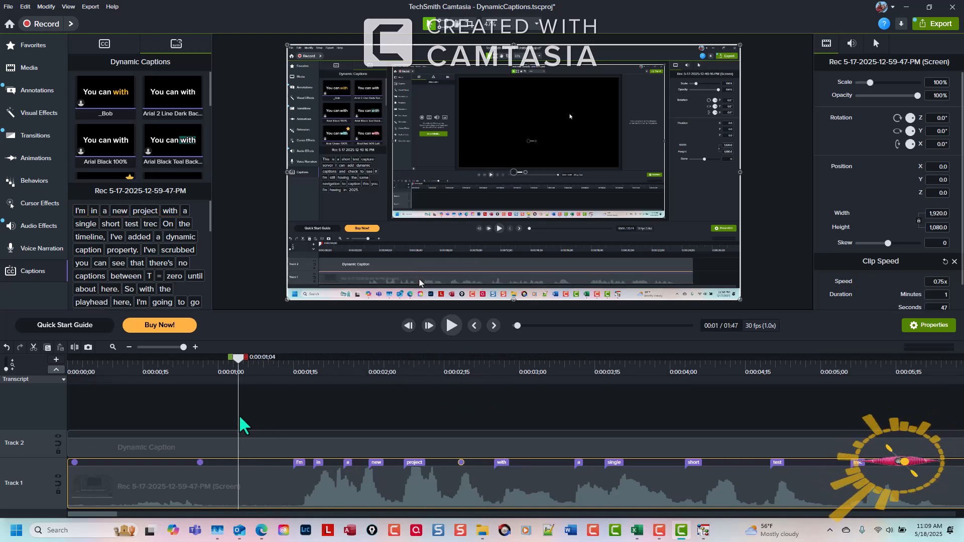
Undo the added transcript words and gaps
key(ctrl+z)
key(ctrl+z)
key(ctrl+z)
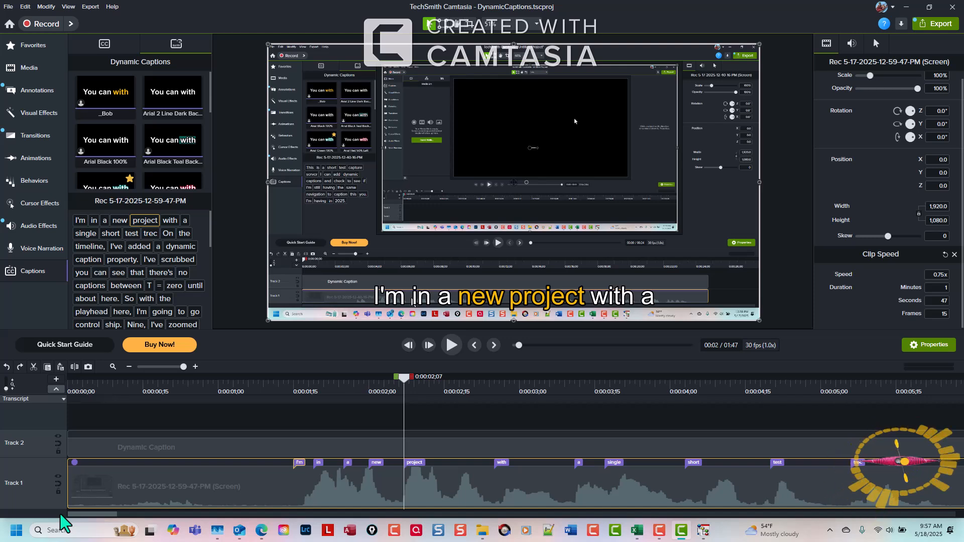
Fit the whole project in the timeline and play the captions from the start to about 35 seconds
key(ctrl+9)
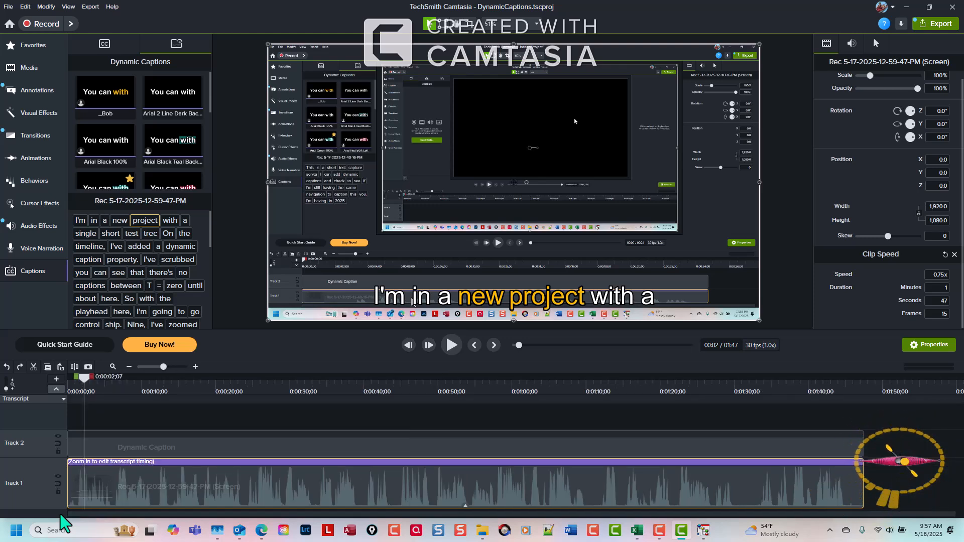
key(Home)
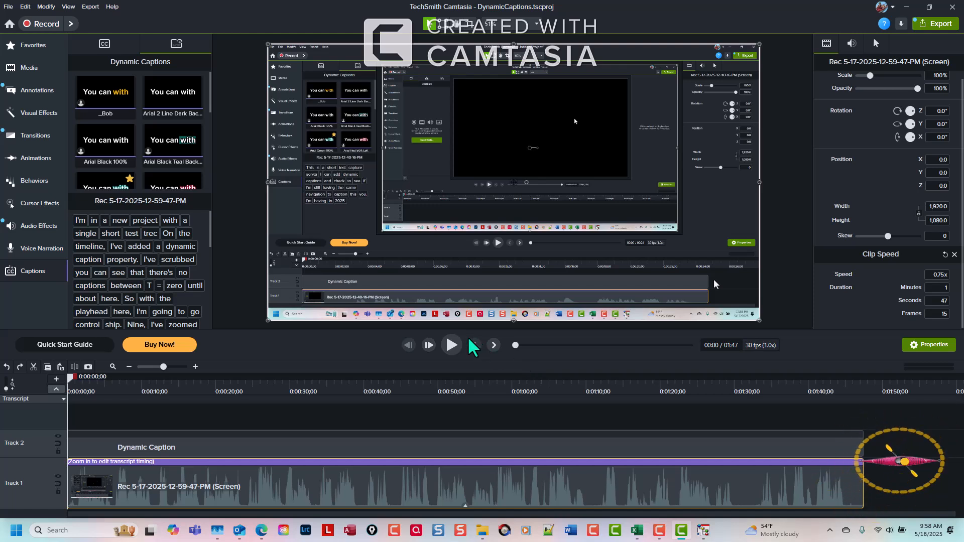
click(452, 345)
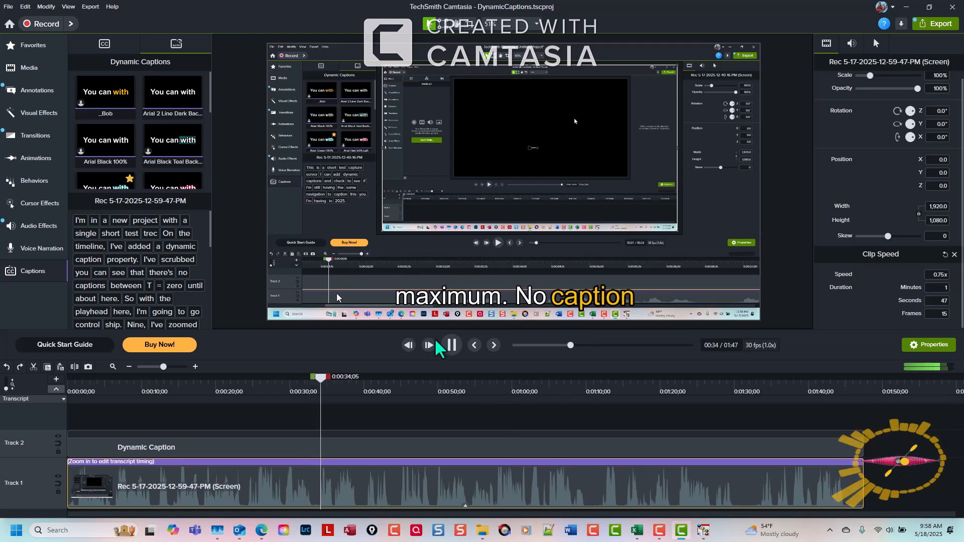
click(455, 345)
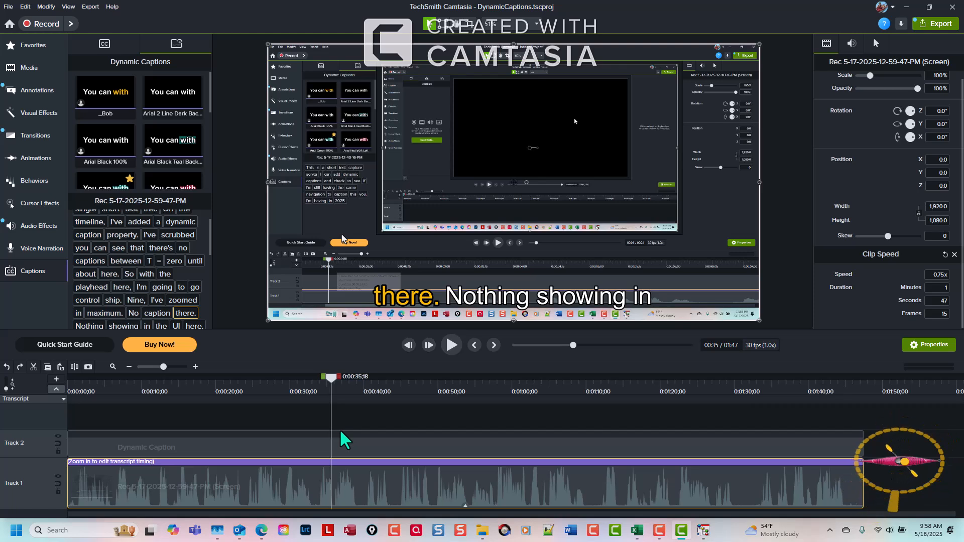
Show the timeline markers, place the playhead on Marker 1, and set the screen recording's clip speed to 1x
key(ctrl+m)
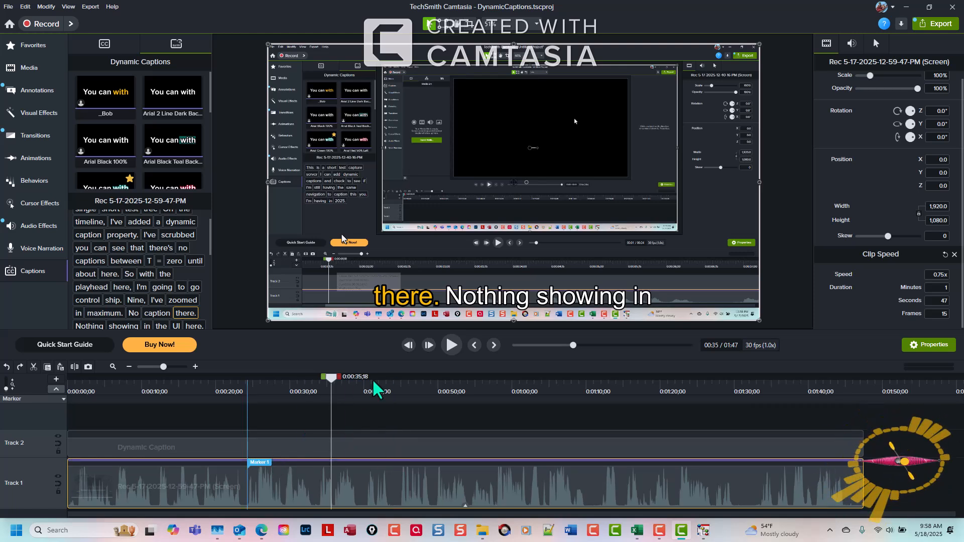
drag(332, 379, 248, 393)
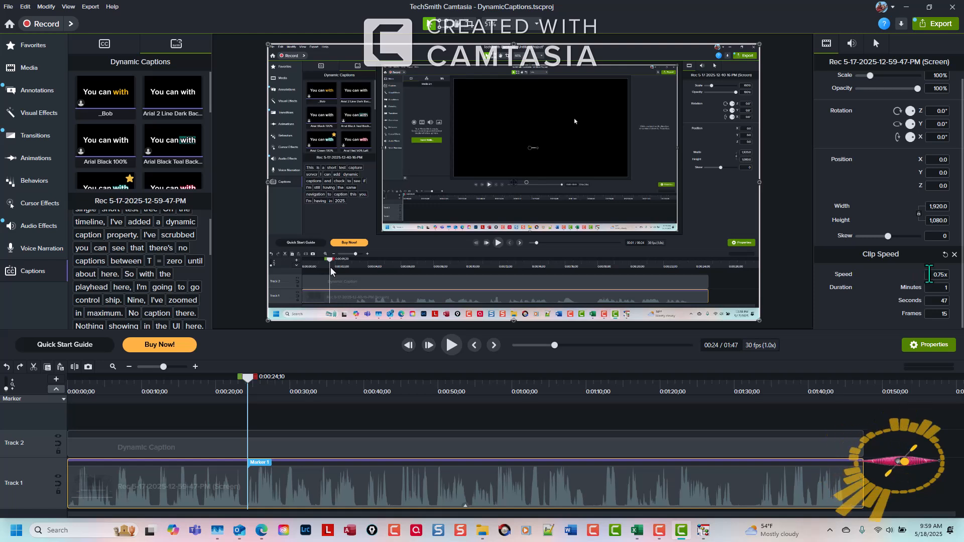
click(930, 275)
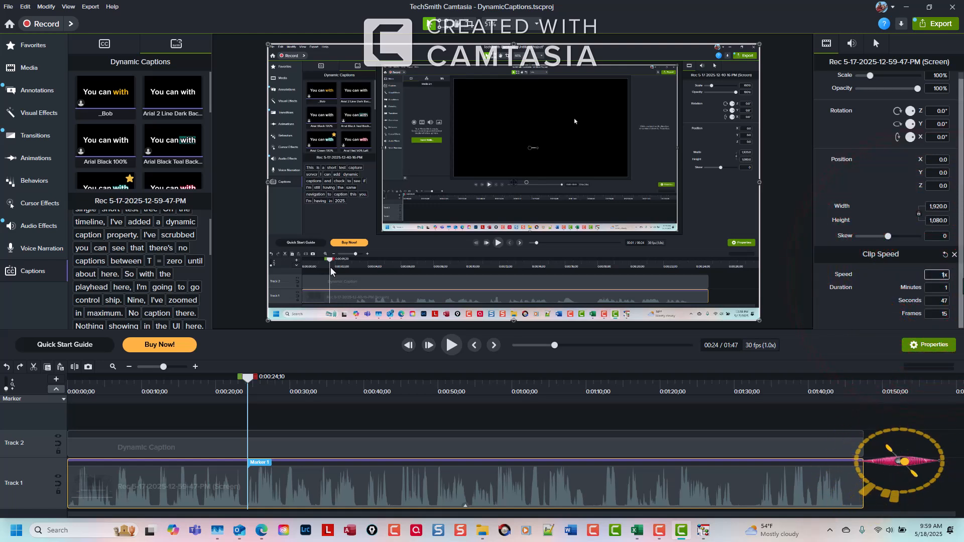
text(1x)
key(Tab)
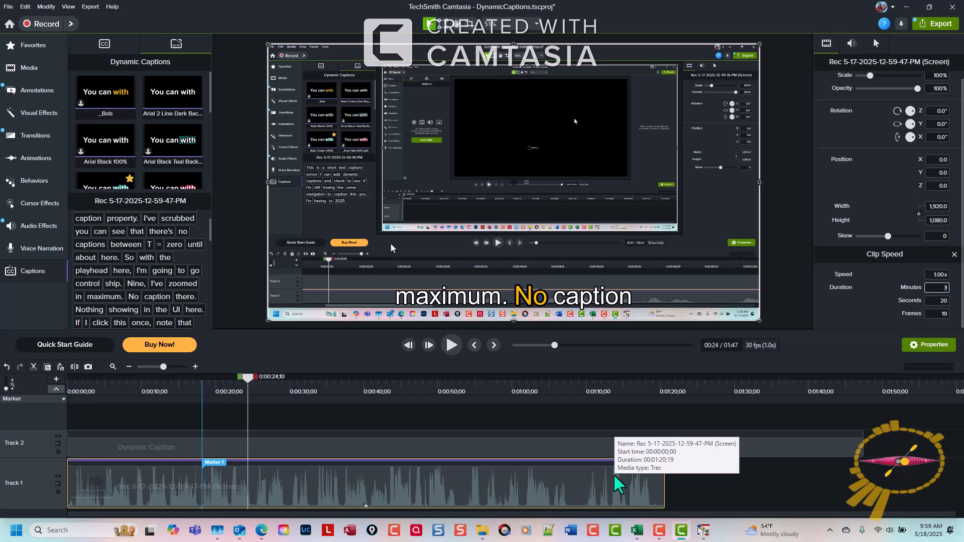
click(743, 507)
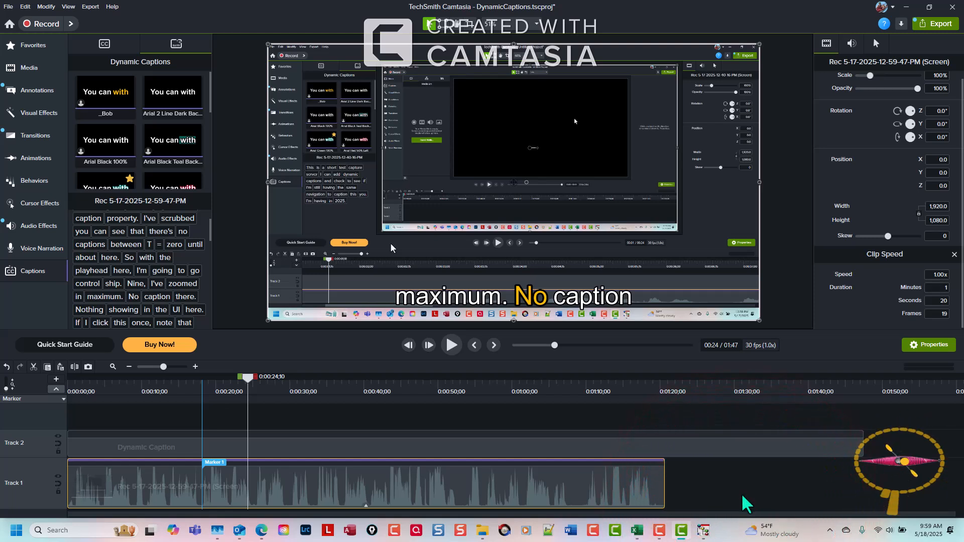
Play the captions from the start to about 10 seconds, with markers hidden and transcript words shown at maximum timeline zoom
key(Home)
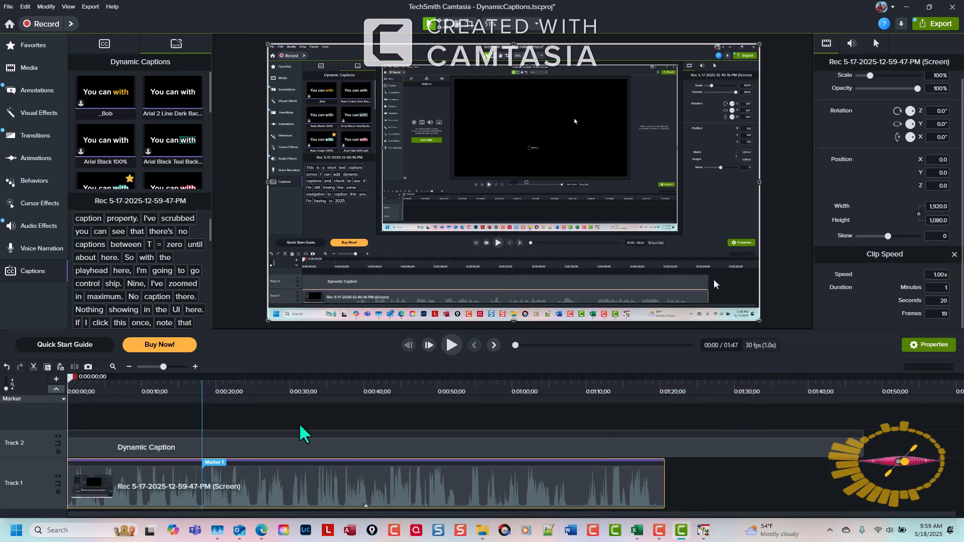
key(ctrl+m)
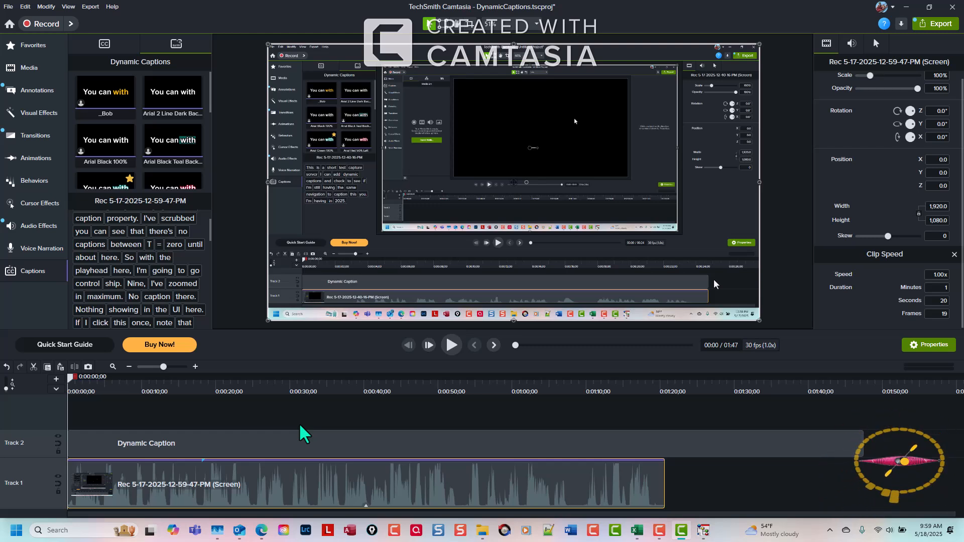
key(ctrl+shift+9)
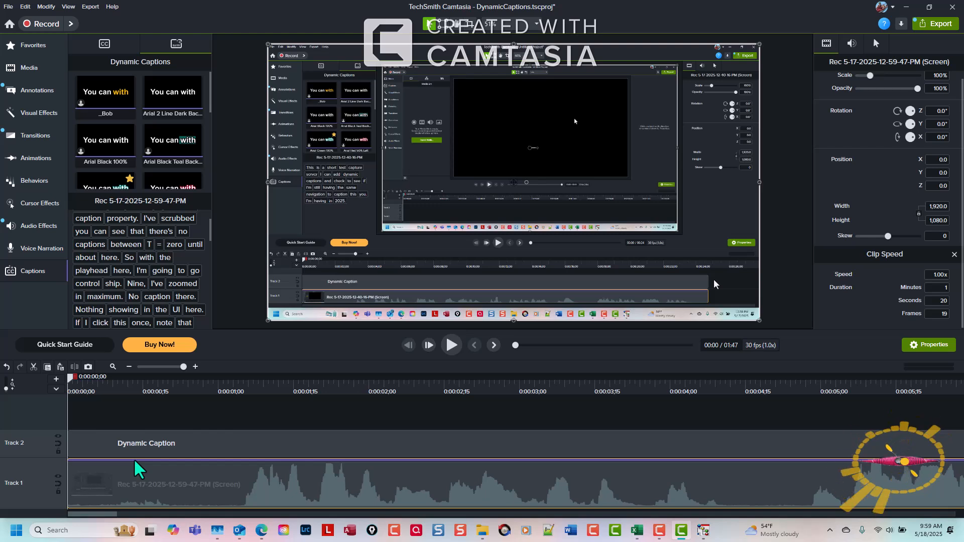
click(134, 461)
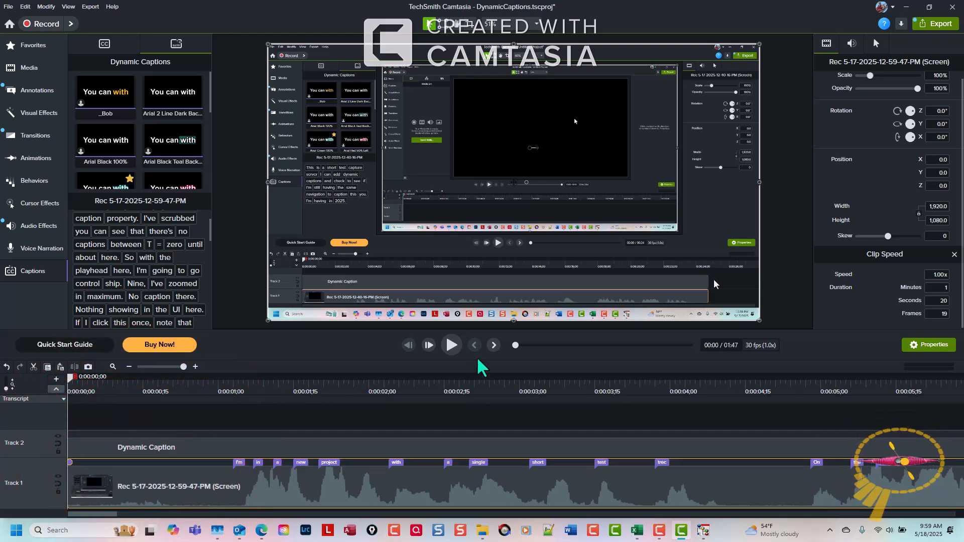
click(451, 346)
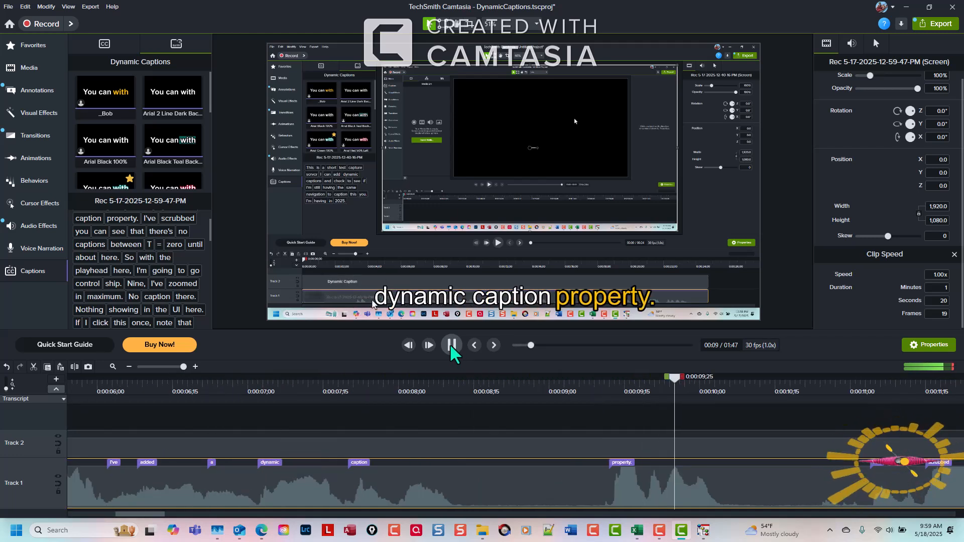
click(451, 345)
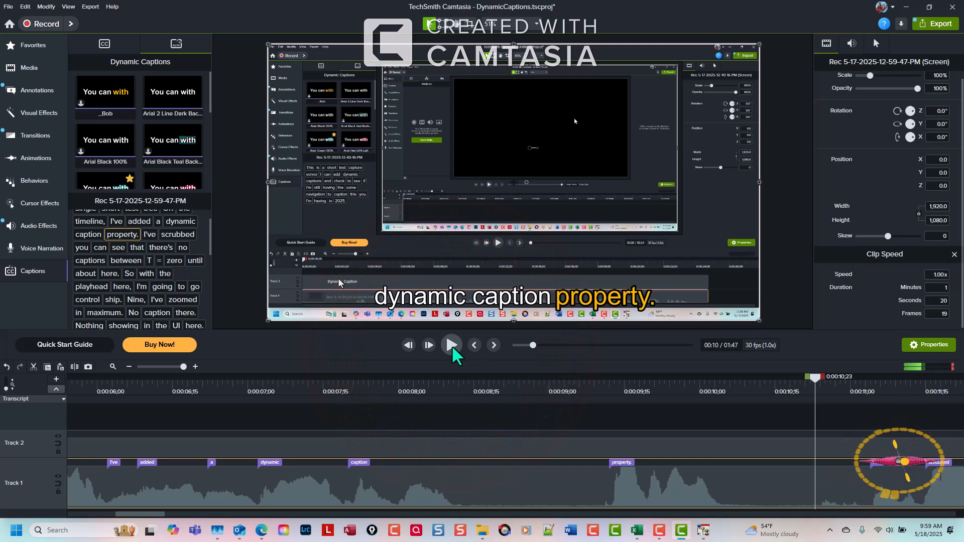